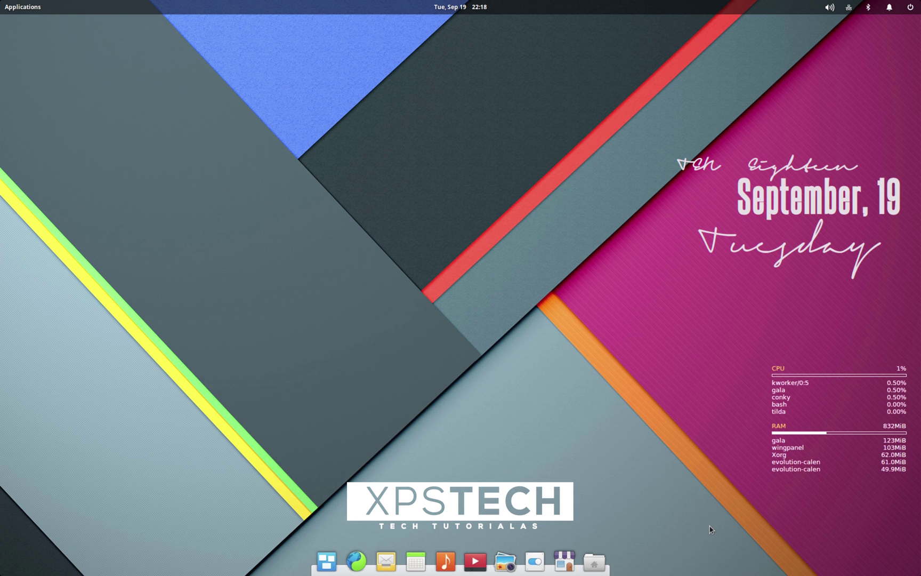
# Drop down four Tilda instances with F1–F4, then refocus the first and press F5
pyautogui.press('F1')
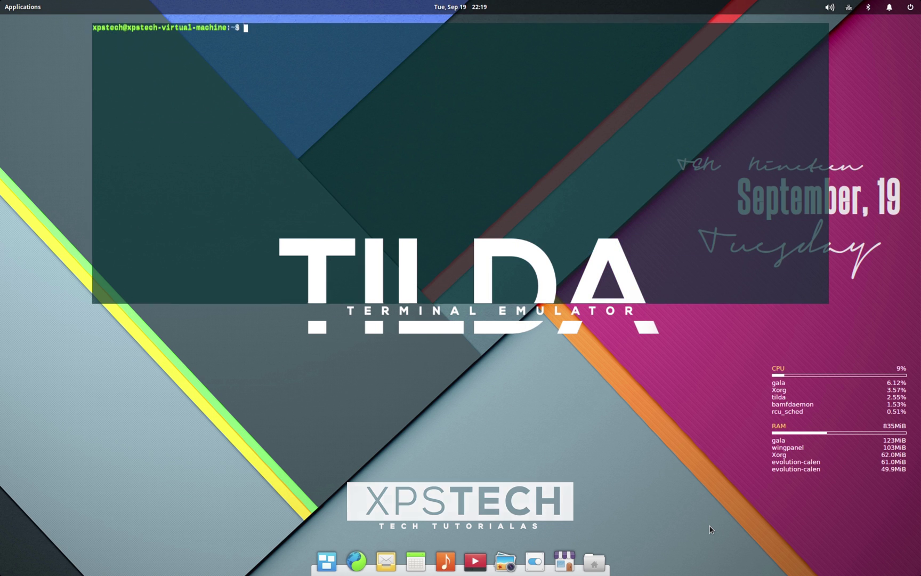
pyautogui.press('F2')
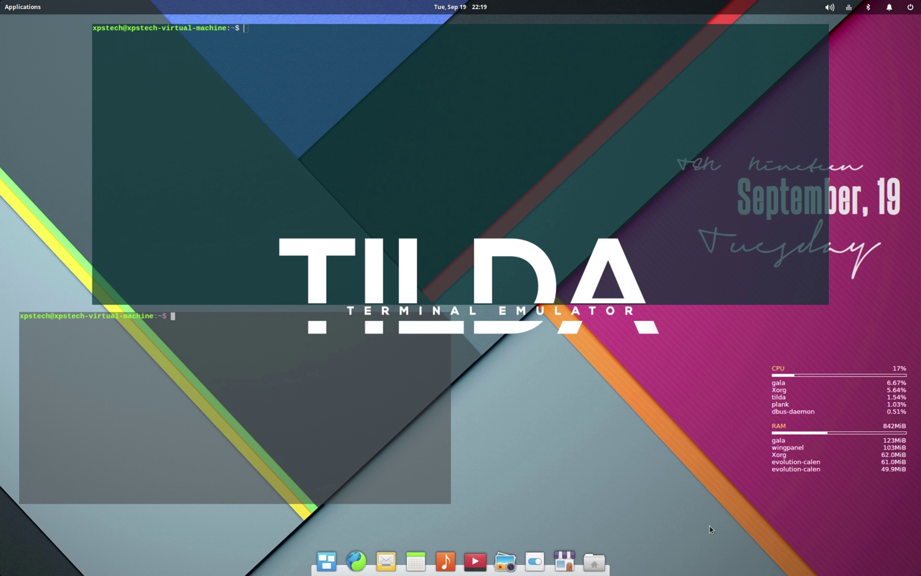
pyautogui.press('F3')
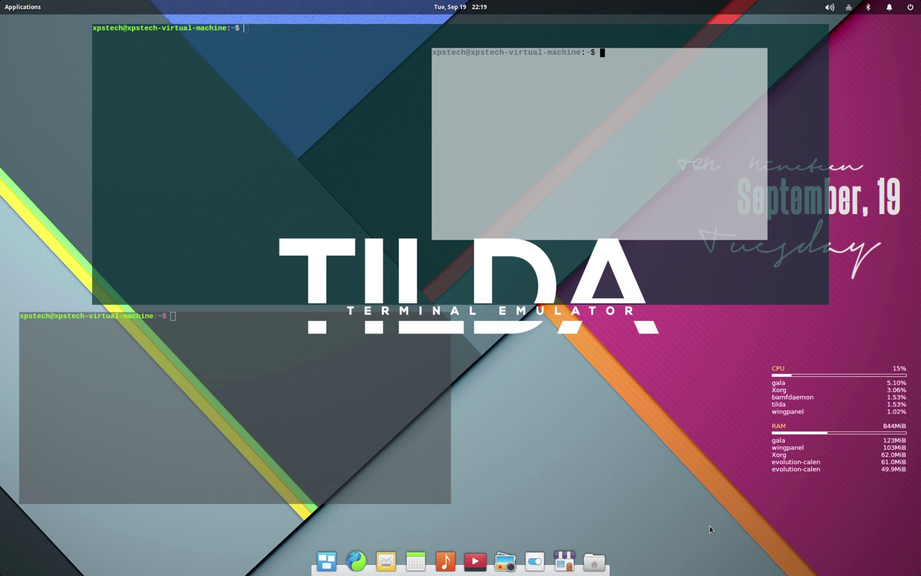
pyautogui.press('F4')
pyautogui.press('F1')
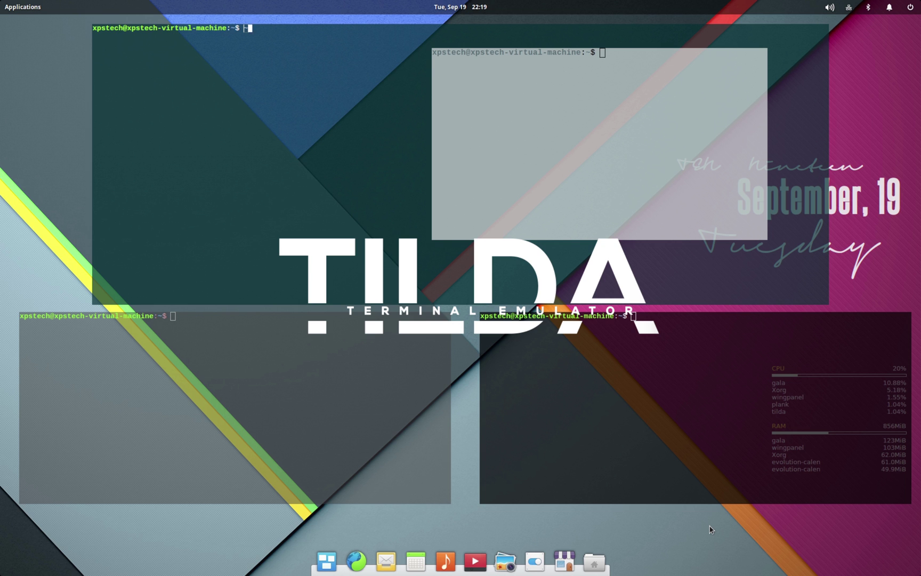
pyautogui.press('F5')
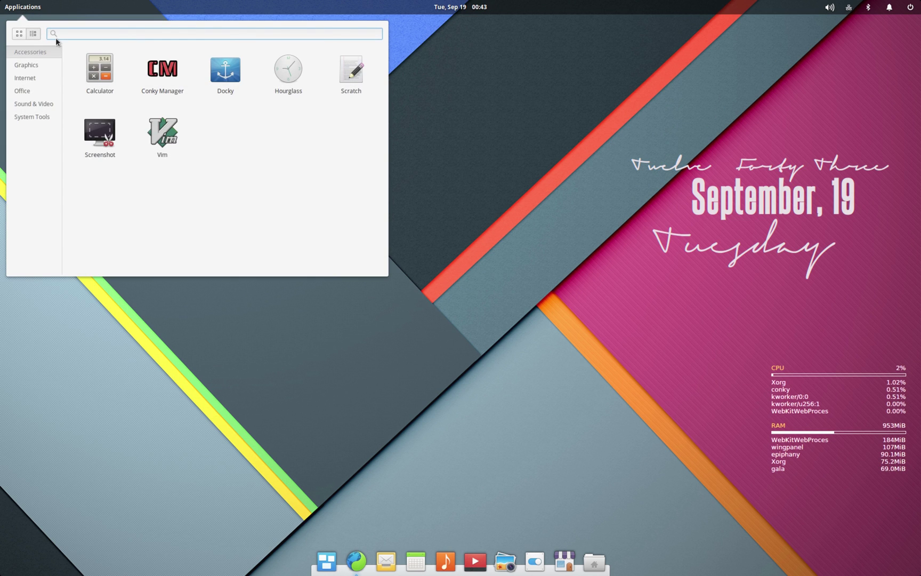
# Launch Tilda by searching 'tilda' in the Applications menu, then bring up its context menu
pyautogui.write('tilda')
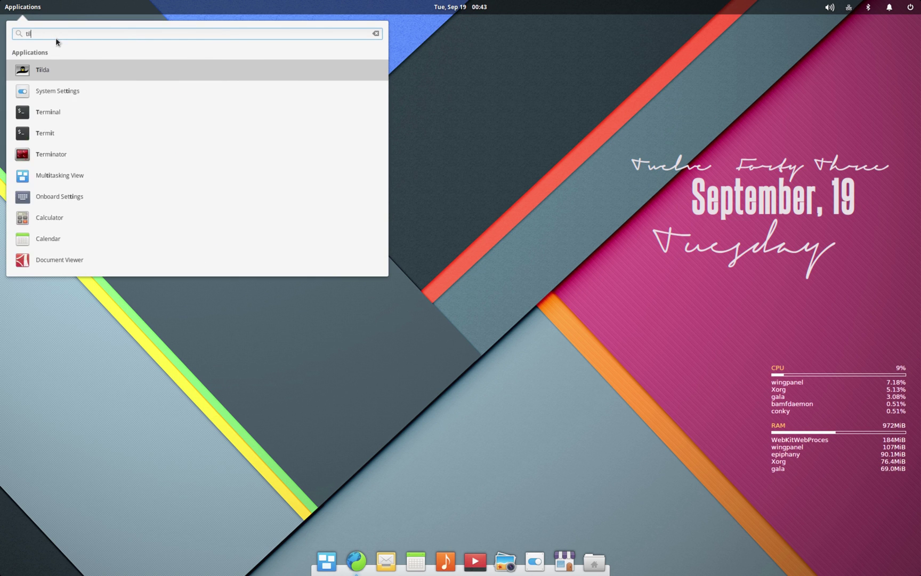
pyautogui.click(55, 62)
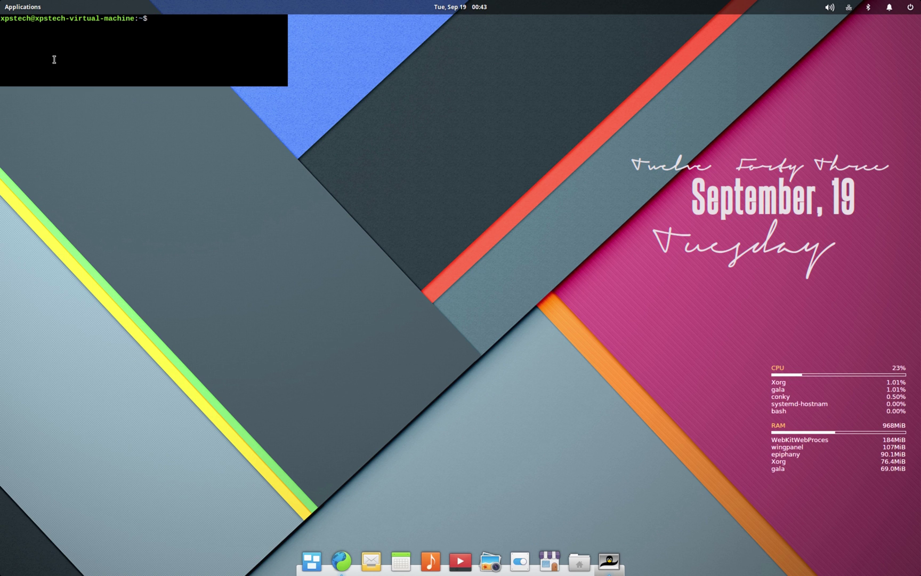
pyautogui.rightClick(196, 36)
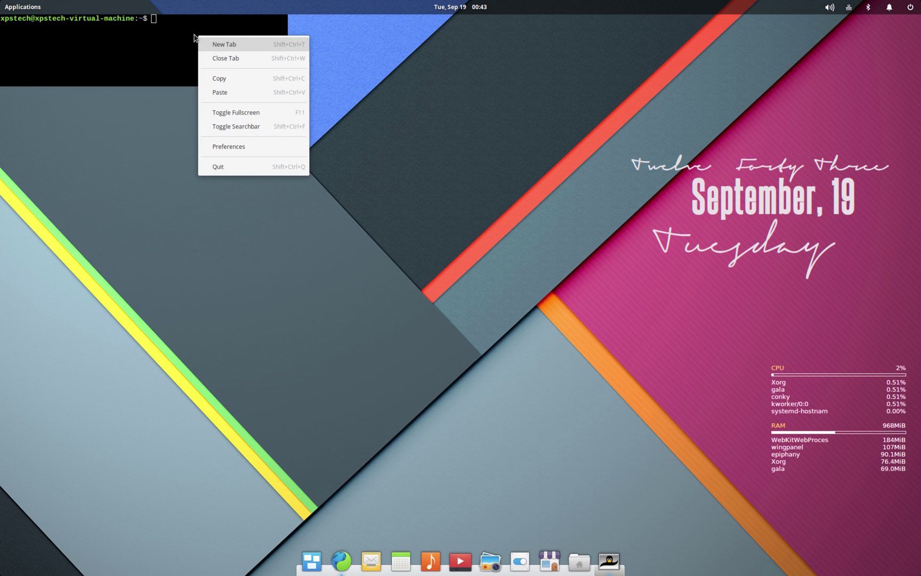
# Open Tilda Preferences, keep Block Cursor as the cursor shape, and view Title and Command settings
pyautogui.click(222, 147)
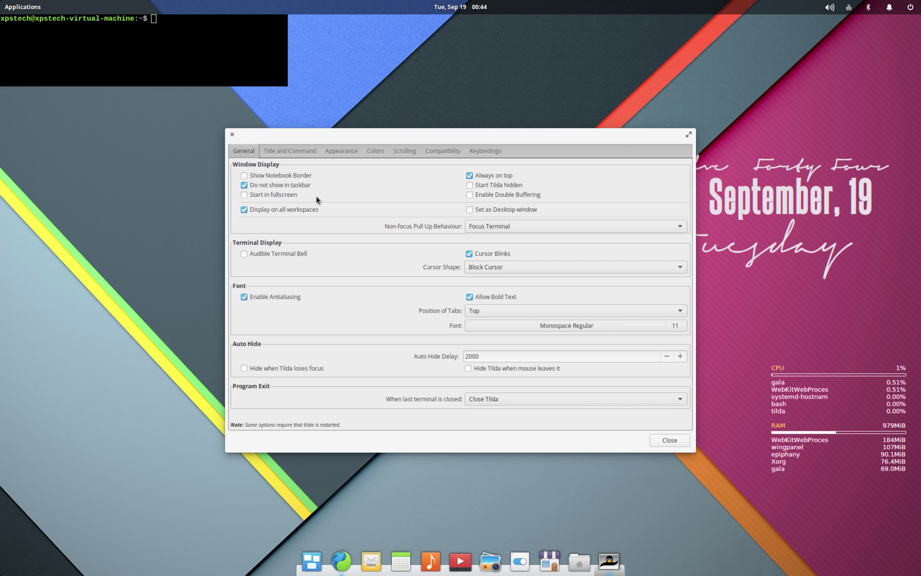
pyautogui.click(506, 266)
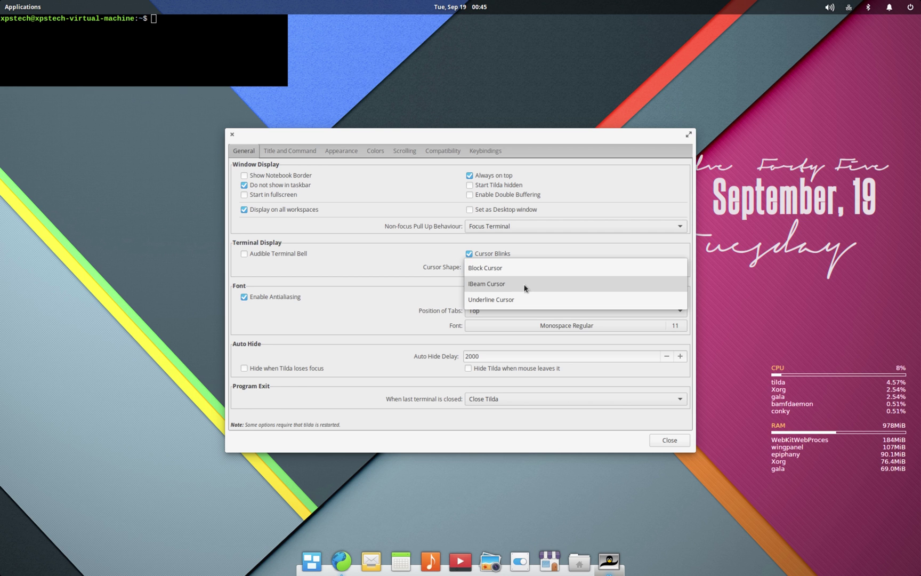
pyautogui.click(401, 290)
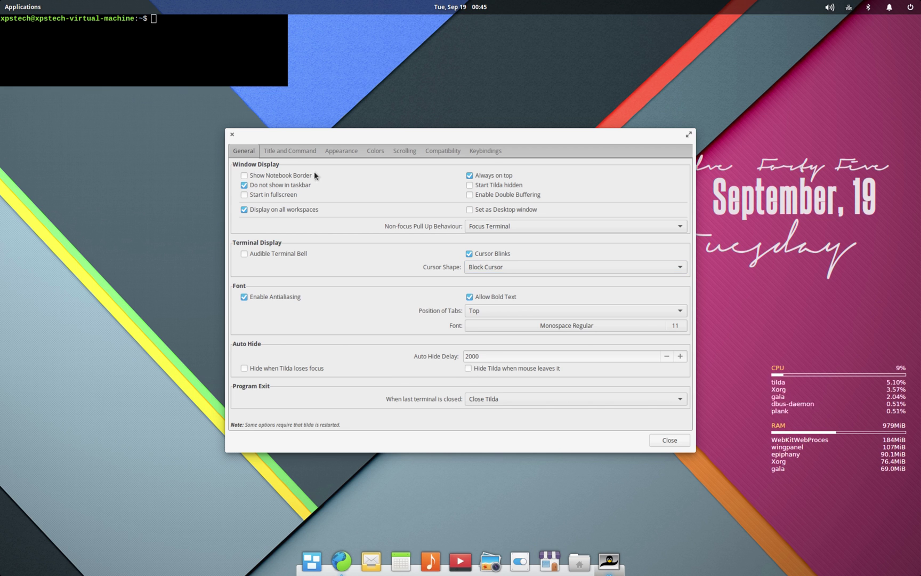
pyautogui.click(288, 152)
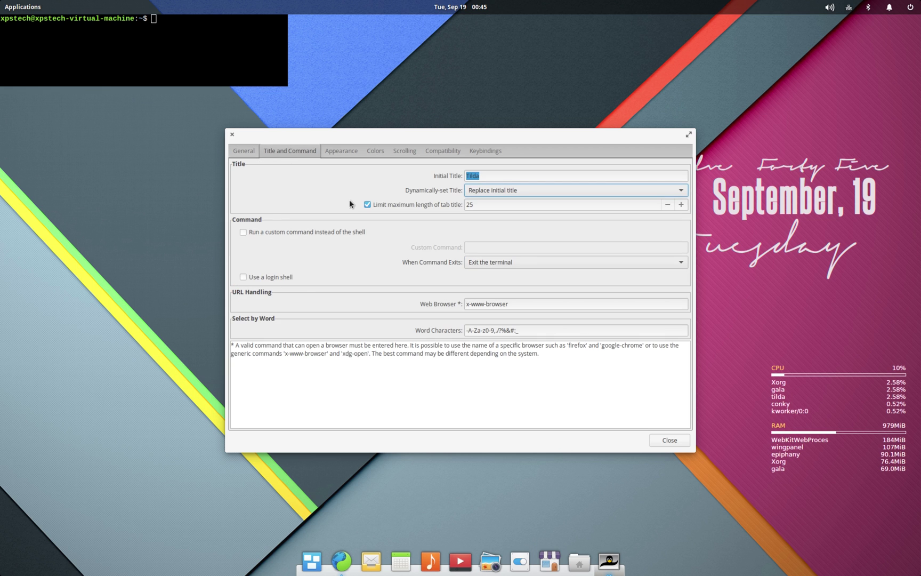
# Toggle 'Run a custom command instead of the shell' on and off, keeping the normal shell
pyautogui.click(479, 170)
pyautogui.click(286, 235)
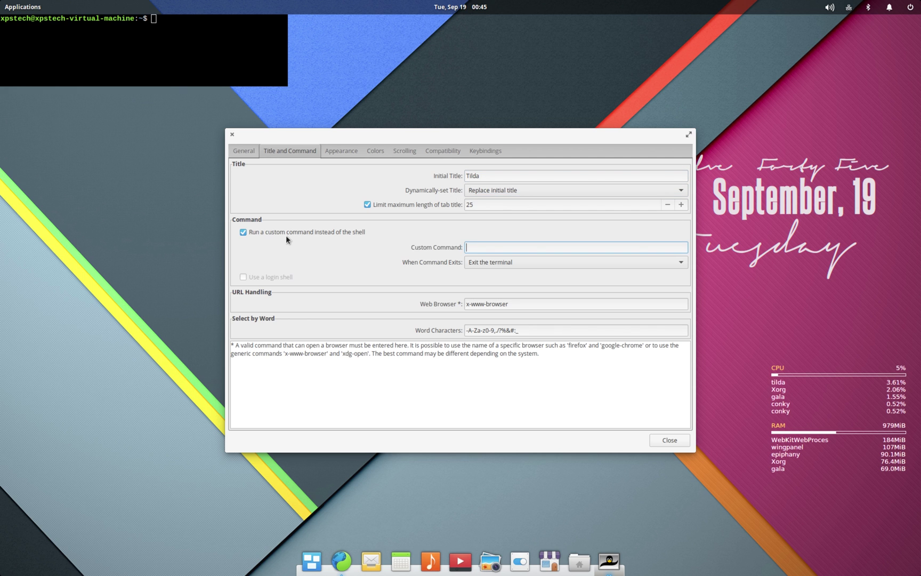
pyautogui.click(315, 232)
pyautogui.click(341, 148)
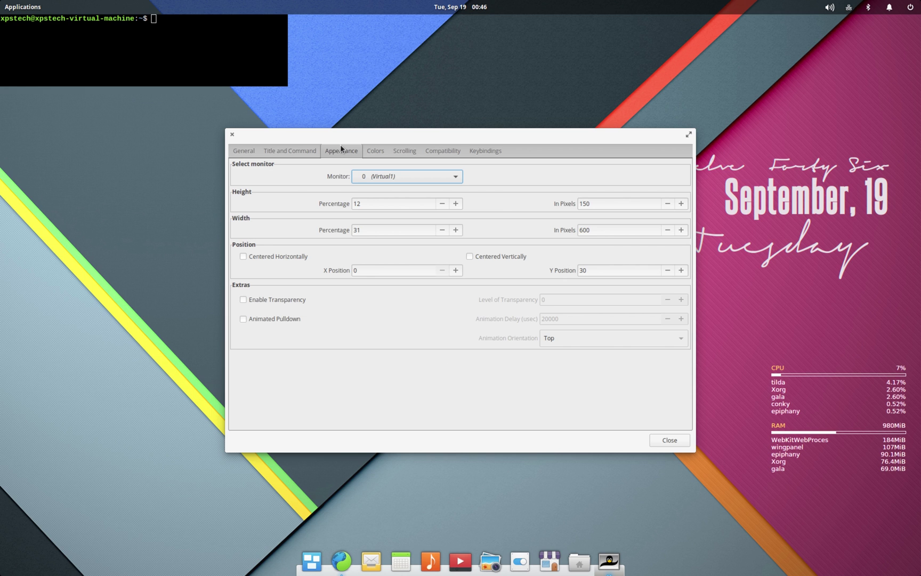
# Size the terminal to 50% height and 80% width, centred horizontally at Y position 50
pyautogui.doubleClick(366, 199)
pyautogui.write('50')
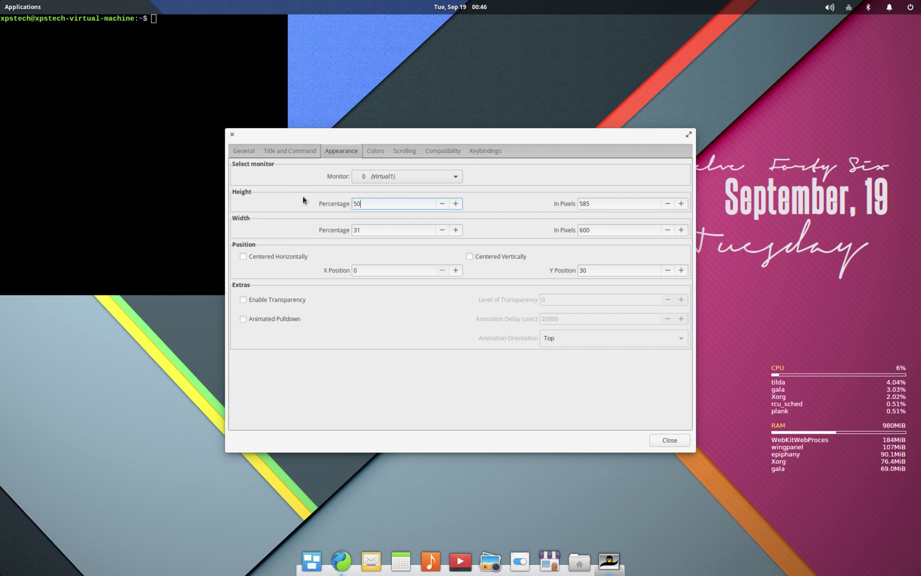
pyautogui.doubleClick(366, 226)
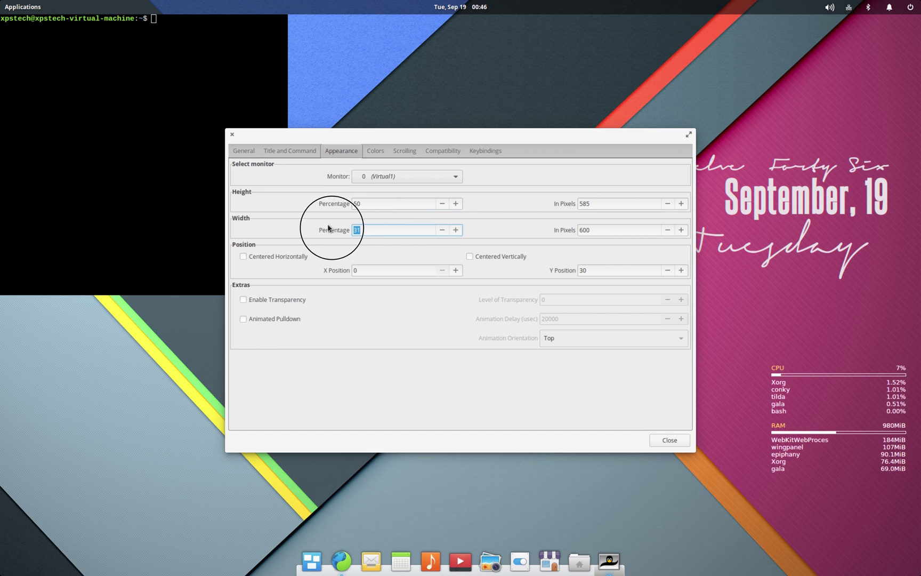
pyautogui.write('80')
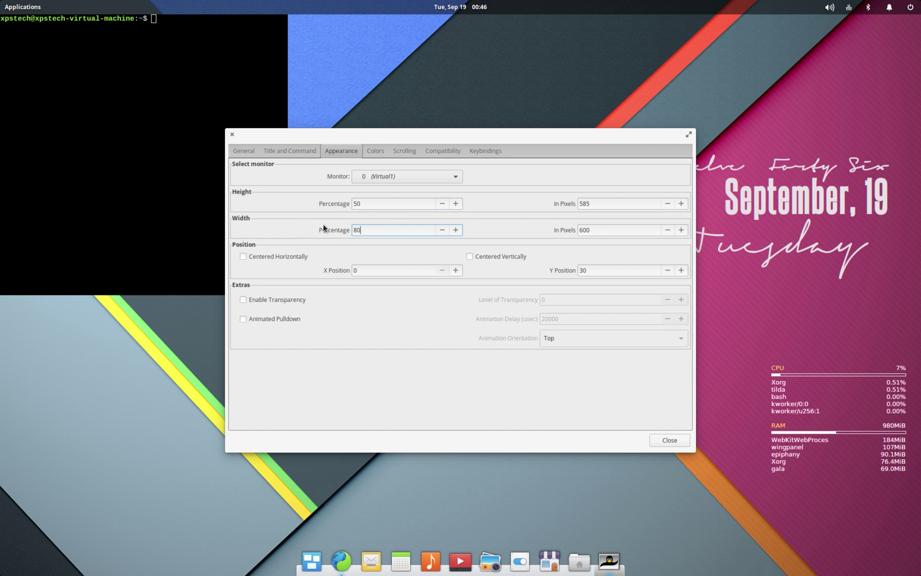
pyautogui.click(244, 257)
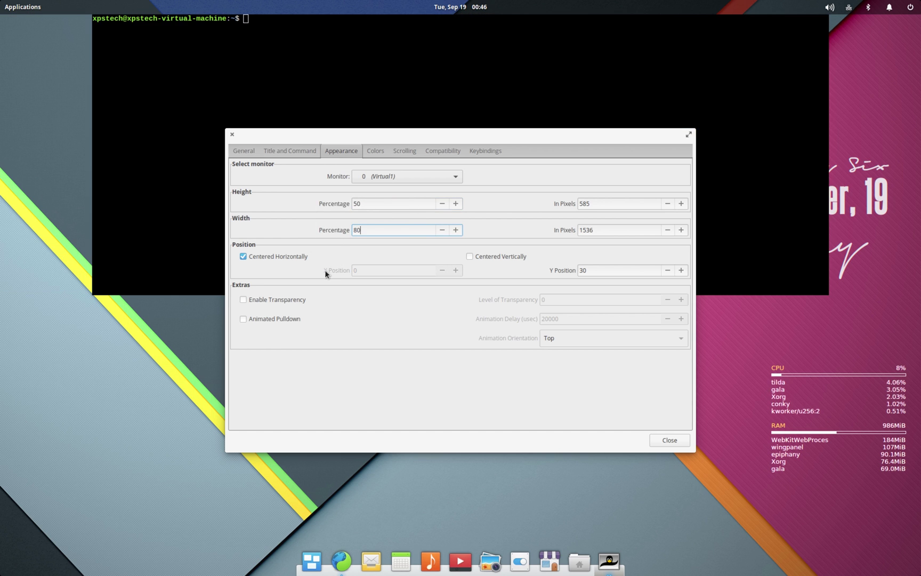
pyautogui.doubleClick(582, 270)
pyautogui.write('50')
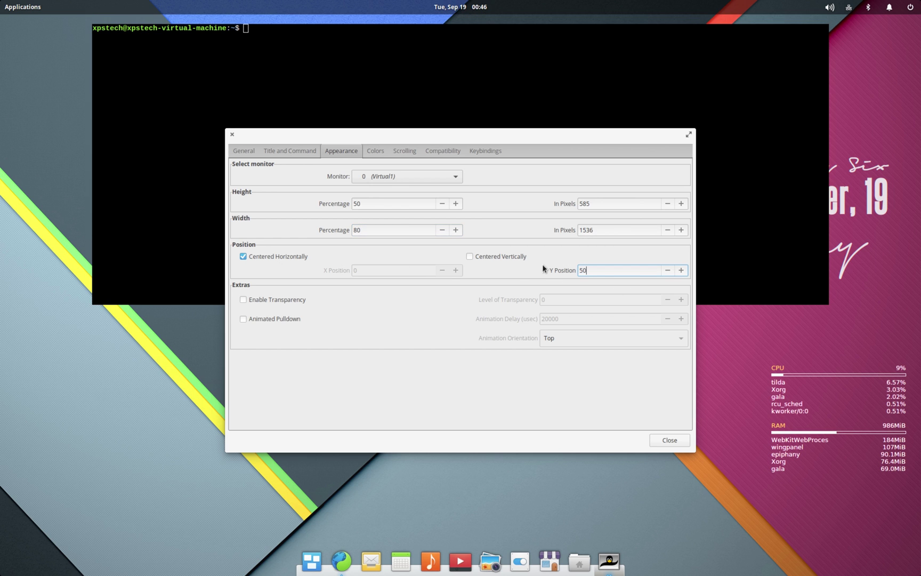
# Enable transparency at level 30 and the animated pulldown with a chosen orientation
pyautogui.click(239, 299)
pyautogui.click(540, 295)
pyautogui.click(545, 293)
pyautogui.write('30')
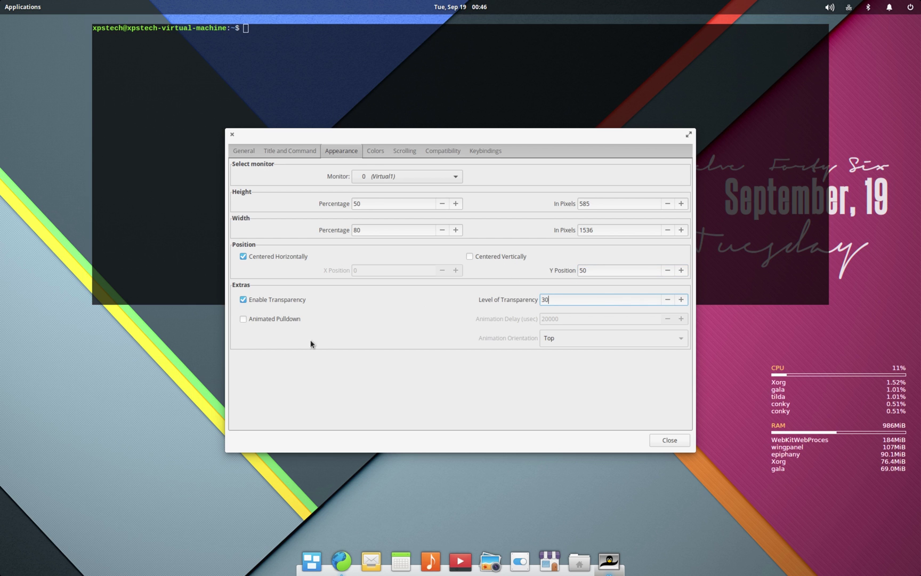
pyautogui.click(239, 318)
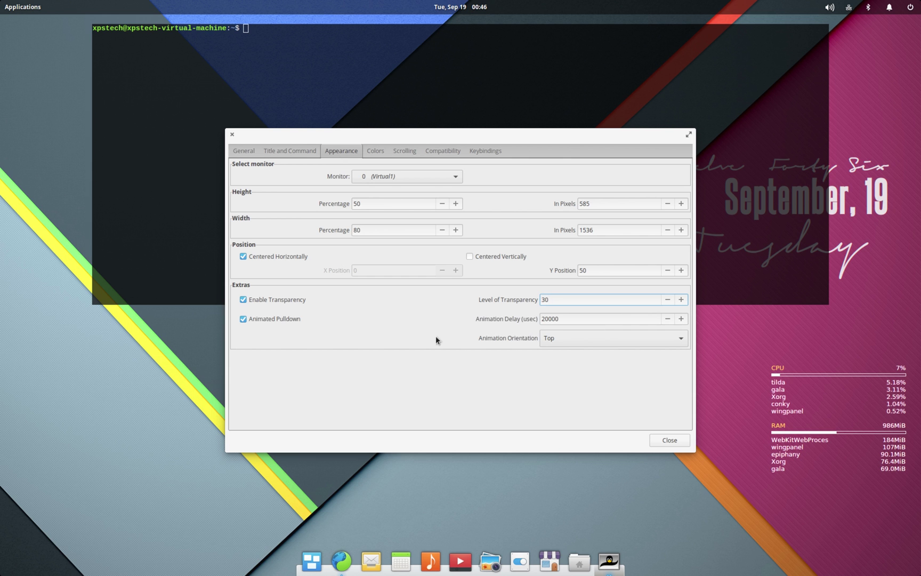
pyautogui.click(573, 336)
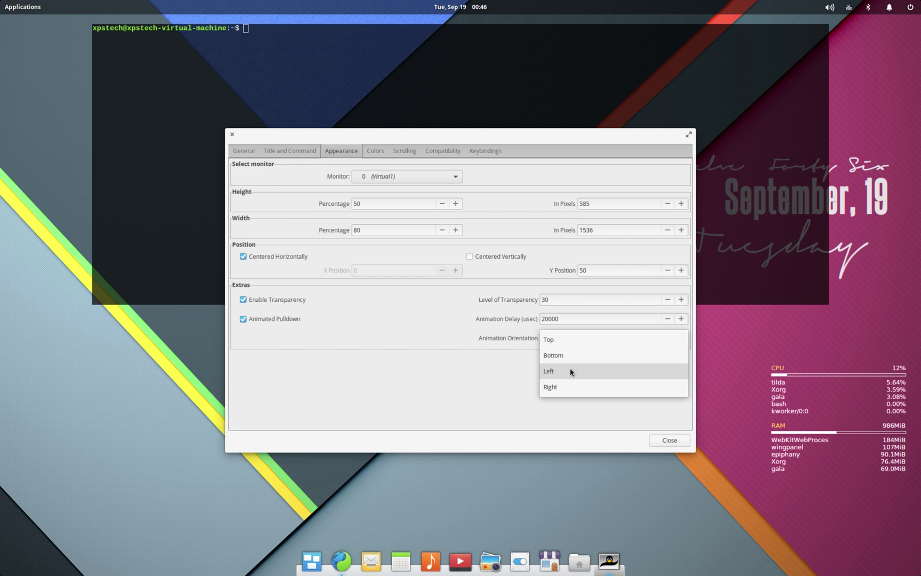
pyautogui.click(569, 372)
pyautogui.click(374, 150)
pyautogui.click(506, 172)
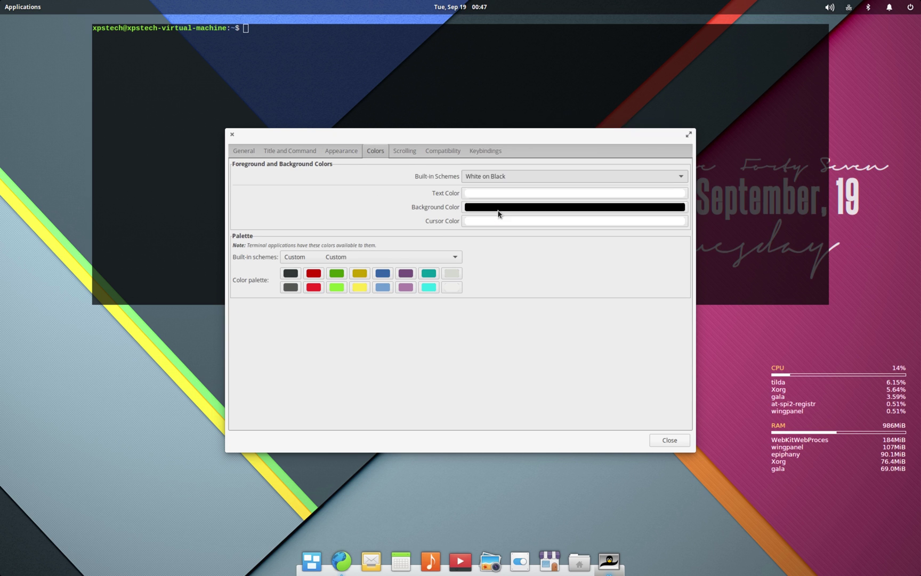
# Apply the Solarized Dark built-in colour scheme, keeping the Custom palette
pyautogui.click(498, 209)
pyautogui.click(496, 177)
pyautogui.click(496, 192)
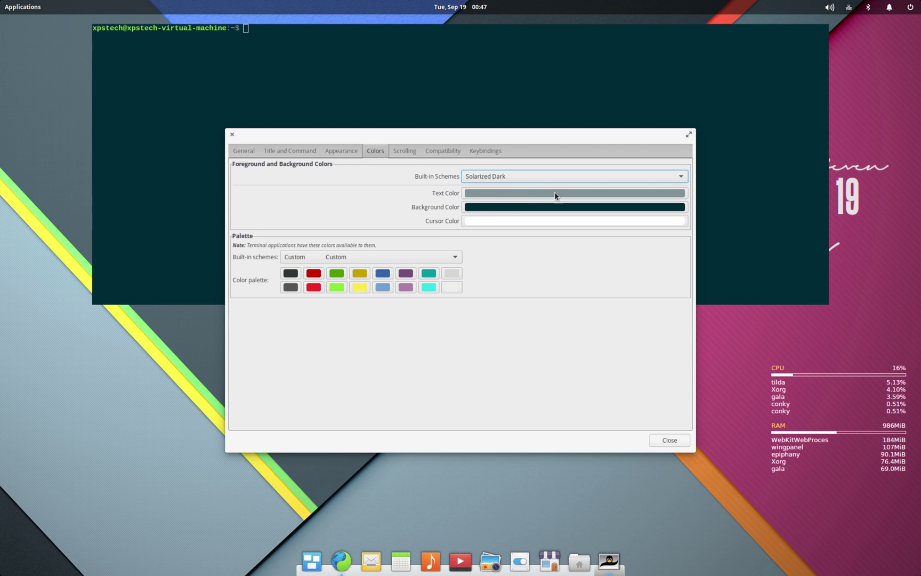
pyautogui.click(358, 258)
pyautogui.click(353, 228)
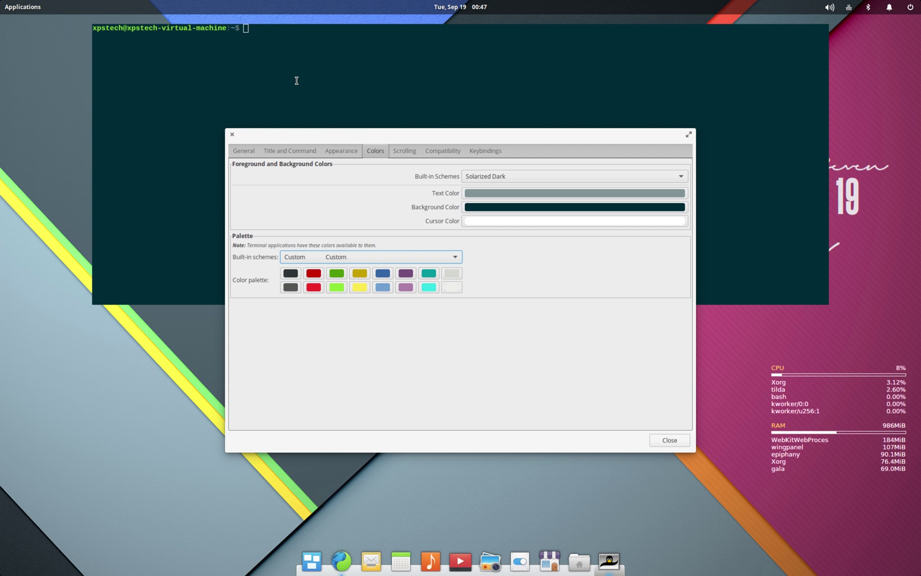
# Toggle Enable Transparency off and back on, then review the Scrolling and Keyboard settings
pyautogui.click(336, 151)
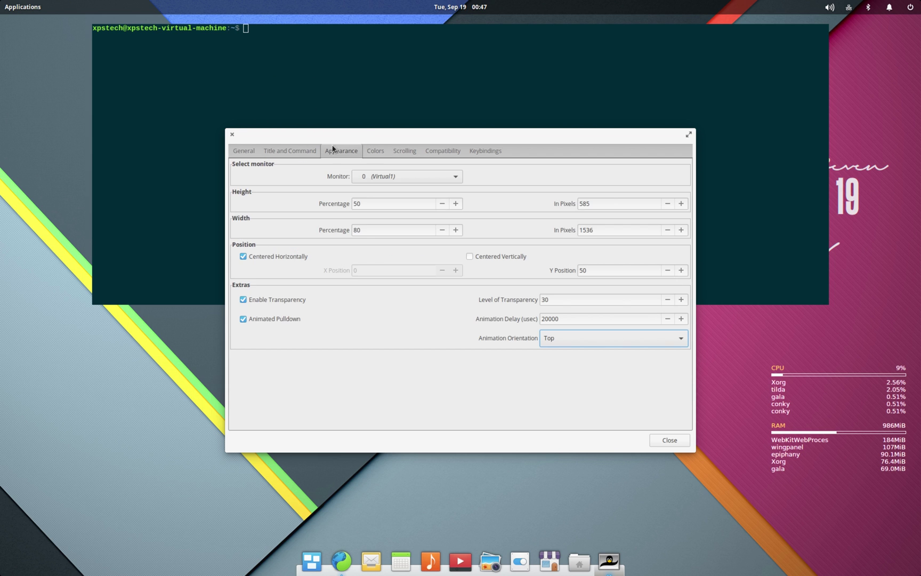
pyautogui.click(242, 299)
pyautogui.click(242, 299)
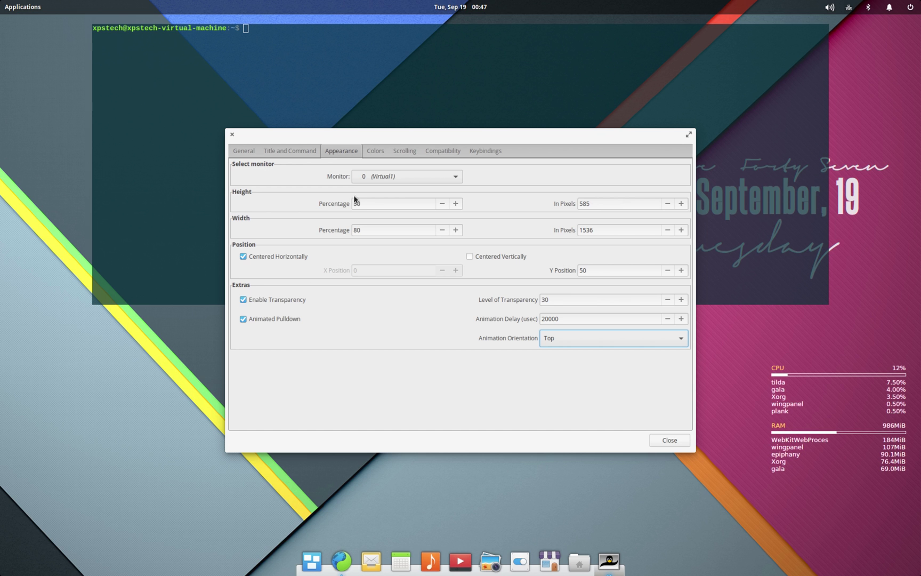
pyautogui.click(370, 152)
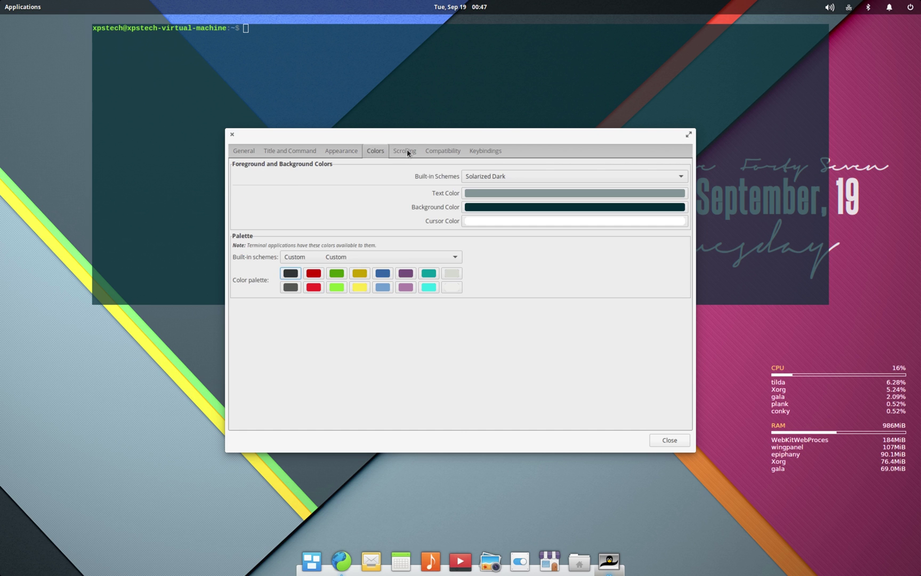
pyautogui.click(403, 151)
pyautogui.click(481, 149)
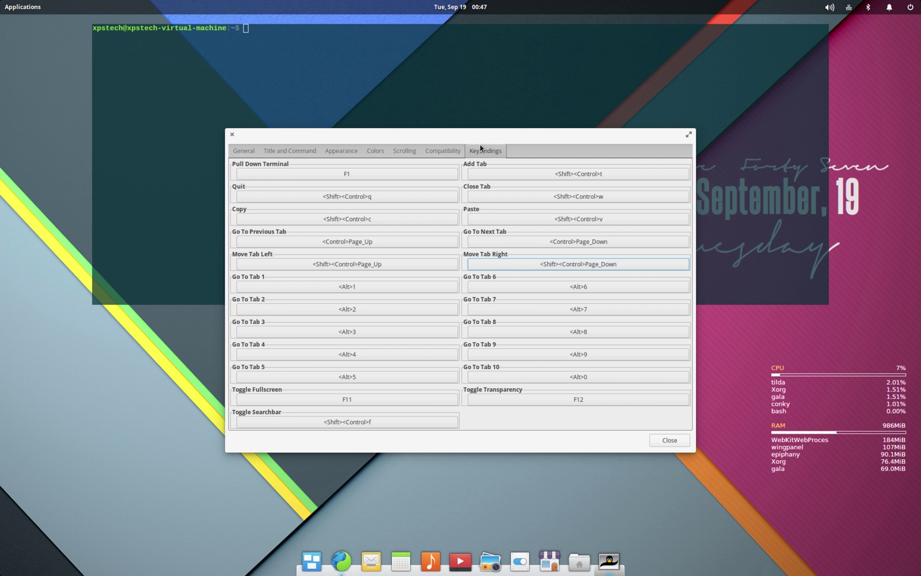
# Copy the 'cd ~/Downloads' line from the browser answer and paste it into Tilda
pyautogui.press('Return')
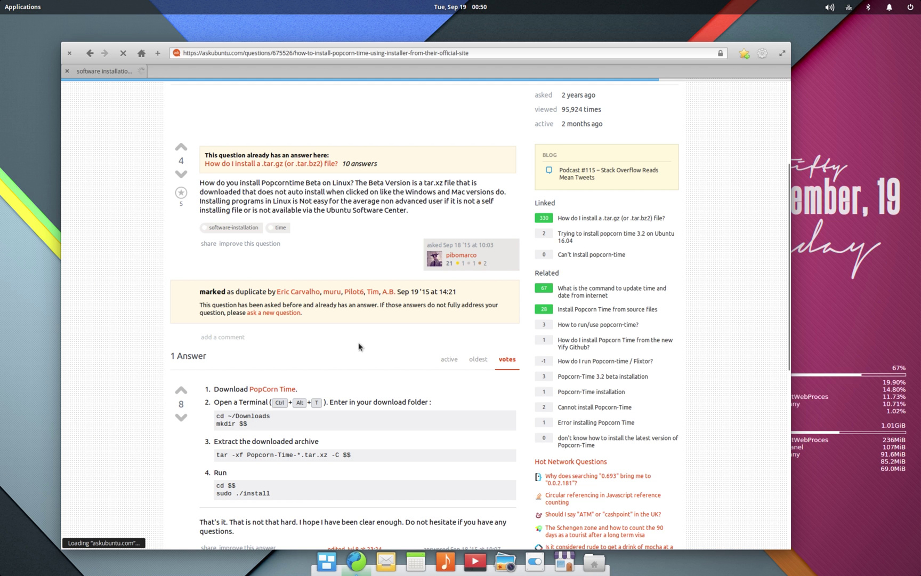
pyautogui.tripleClick(245, 415)
pyautogui.rightClick(230, 408)
pyautogui.click(268, 475)
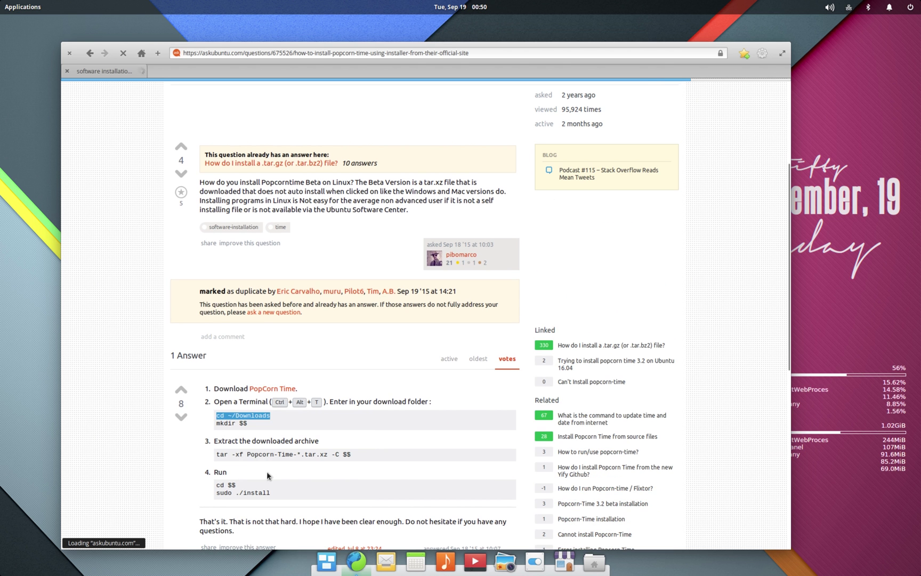
pyautogui.press('F1')
pyautogui.hotkey('ctrl', 'shift', 'v')
# Copy and run the tar extraction line in Tilda, then run sudo iftop
pyautogui.tripleClick(286, 448)
pyautogui.rightClick(285, 448)
pyautogui.click(311, 493)
pyautogui.press('Return')
pyautogui.hotkey('ctrl', 'shift', 'v')
pyautogui.click(345, 563)
pyautogui.write('sudo iftop')
pyautogui.press('Return')
pyautogui.press('Return')
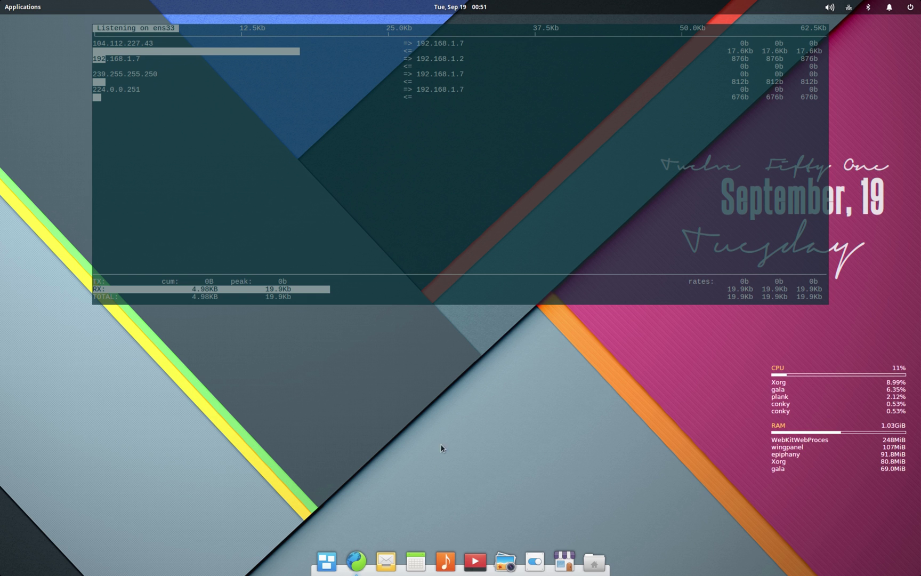
# Set Tilda's Level of Transparency to 100 in the Appearance preferences
pyautogui.rightClick(512, 241)
pyautogui.click(581, 349)
pyautogui.click(341, 151)
pyautogui.click(551, 299)
pyautogui.write('100')
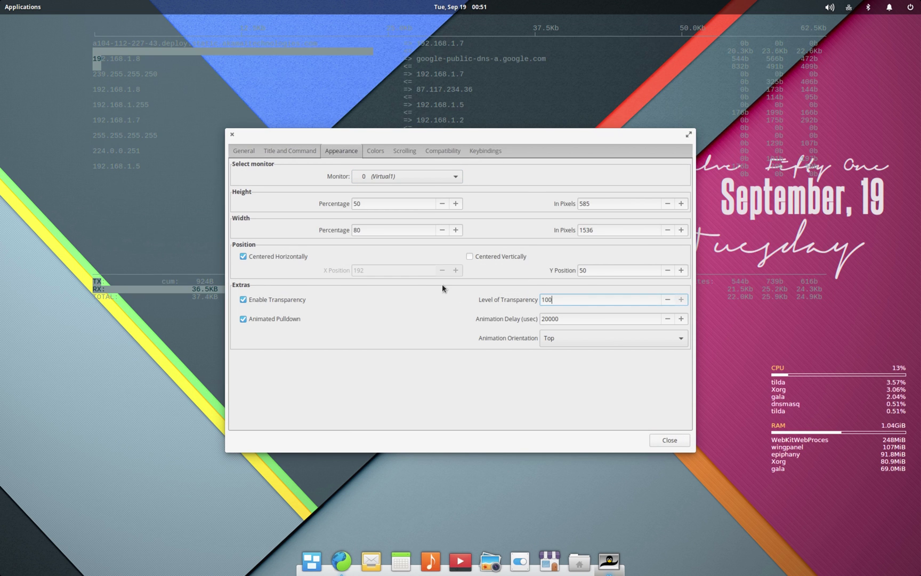
# Set the text colour to white, close preferences, and type 'sudo tcpdump -i' in another terminal
pyautogui.click(375, 151)
pyautogui.click(639, 207)
pyautogui.click(554, 298)
pyautogui.click(547, 350)
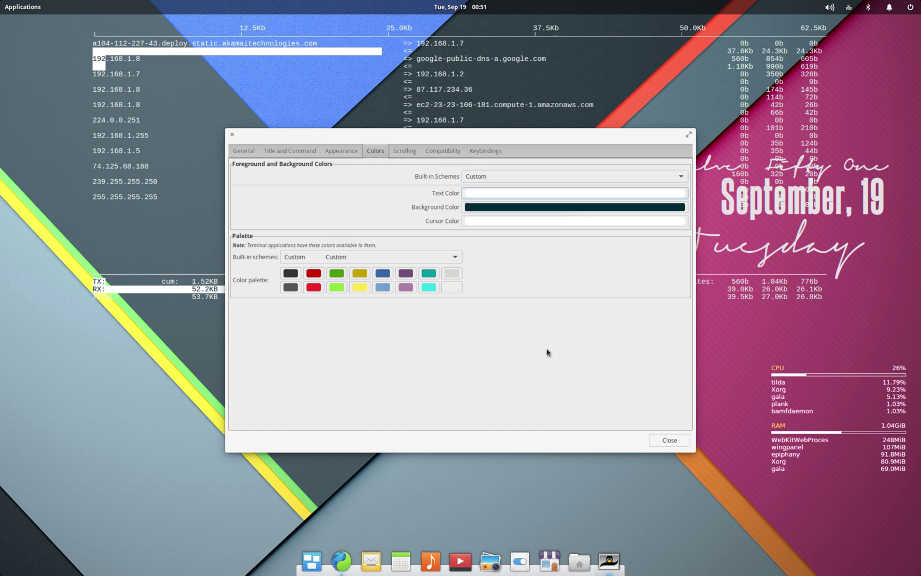
pyautogui.click(669, 495)
pyautogui.write('sudo tcpdump -i')
# Run ifconfig in a second Tilda and 'sudo tcpdump -i ens33 src 192.168.1.8' in the left one
pyautogui.press('F2')
pyautogui.write('ifconf')
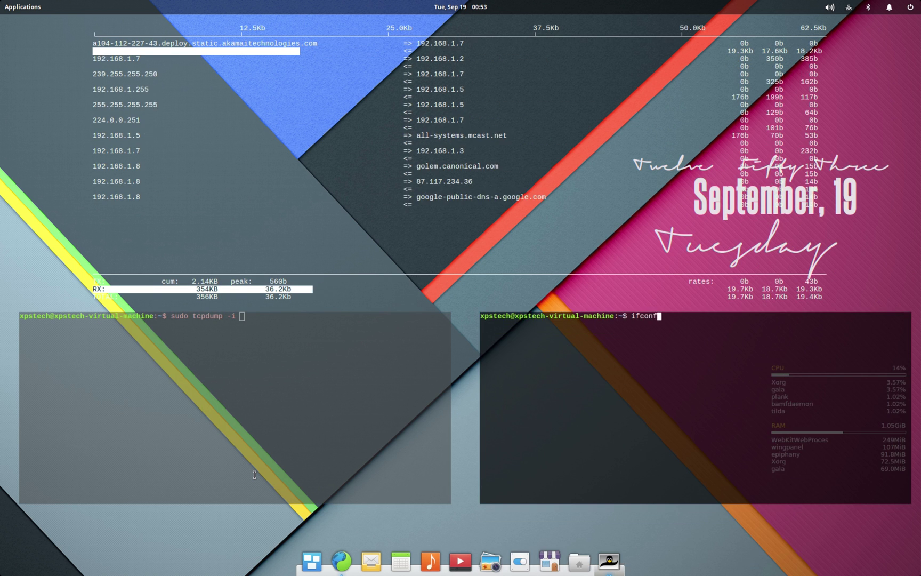
pyautogui.write('ig')
pyautogui.press('Return')
pyautogui.click(262, 322)
pyautogui.write('33')
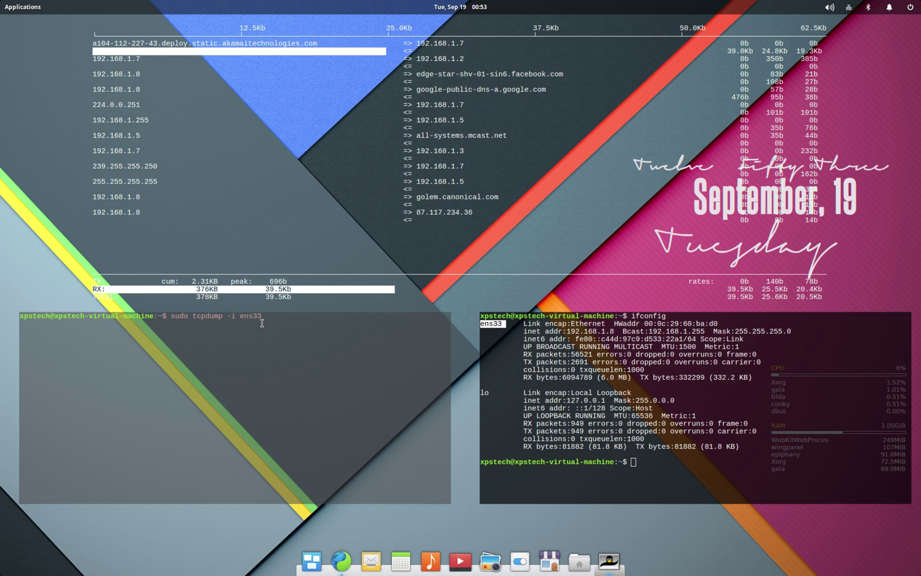
pyautogui.write(' src 192.168.1.8')
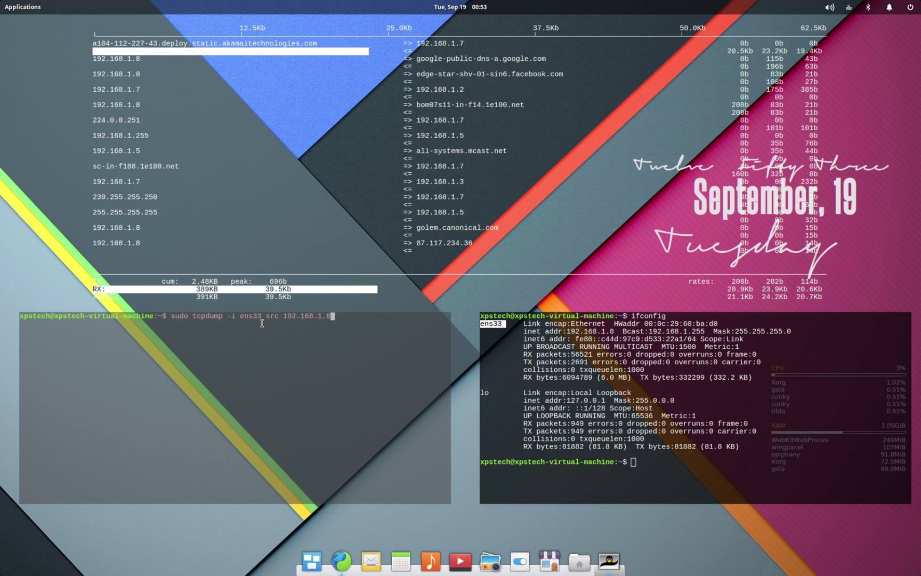
pyautogui.press('Return')
pyautogui.press('Return')
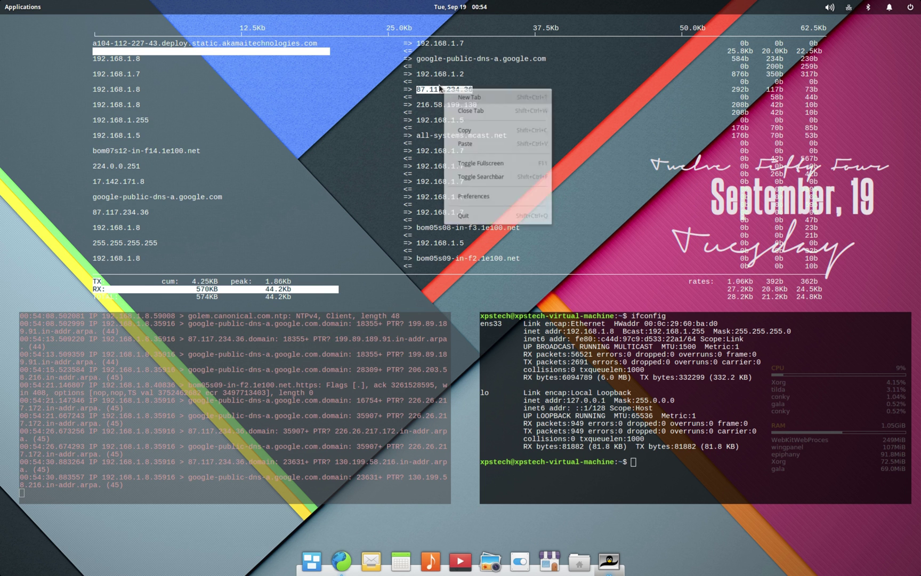
# Run 'dig -x 87.117.234.36' in the right terminal, pasting the IP address
pyautogui.rightClick(438, 83)
pyautogui.click(663, 468)
pyautogui.write('dig')
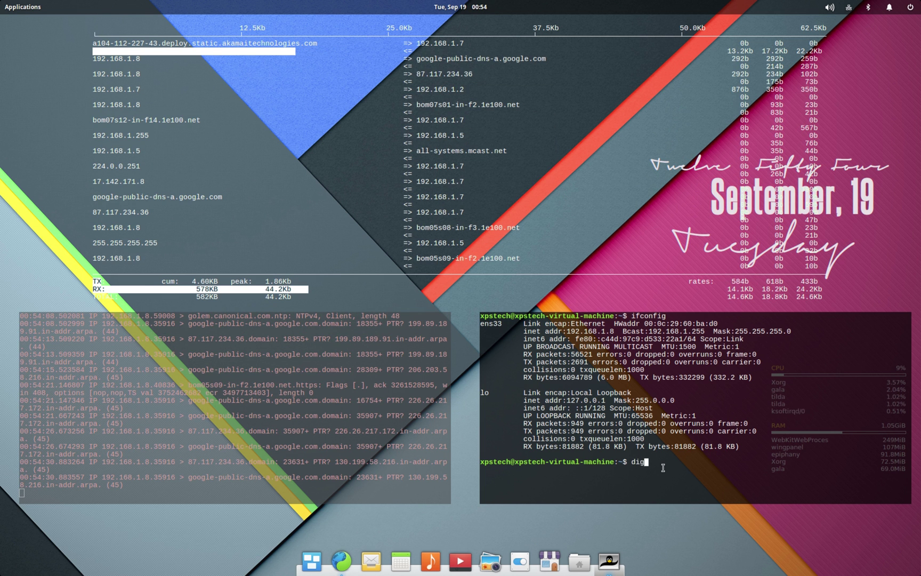
pyautogui.write(' -x')
pyautogui.rightClick(663, 467)
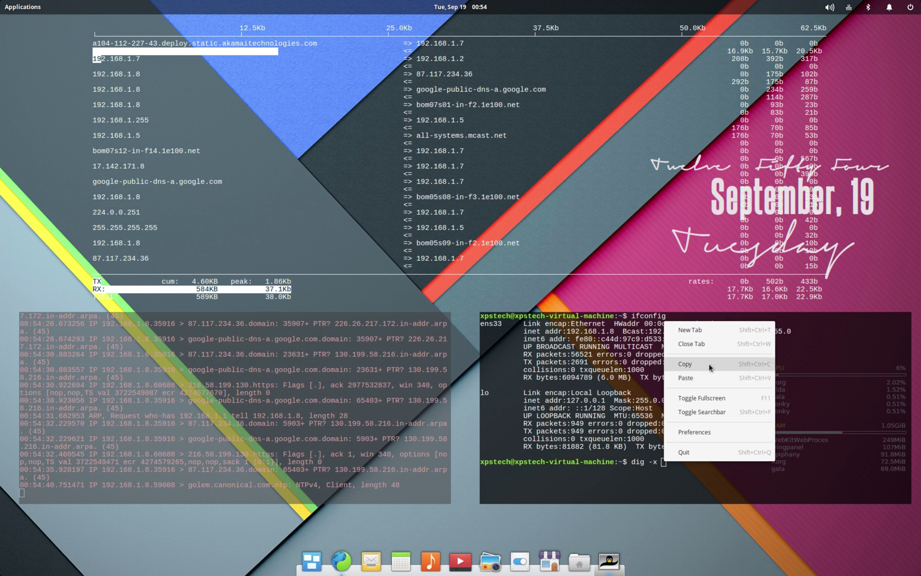
pyautogui.click(705, 374)
pyautogui.press('Return')
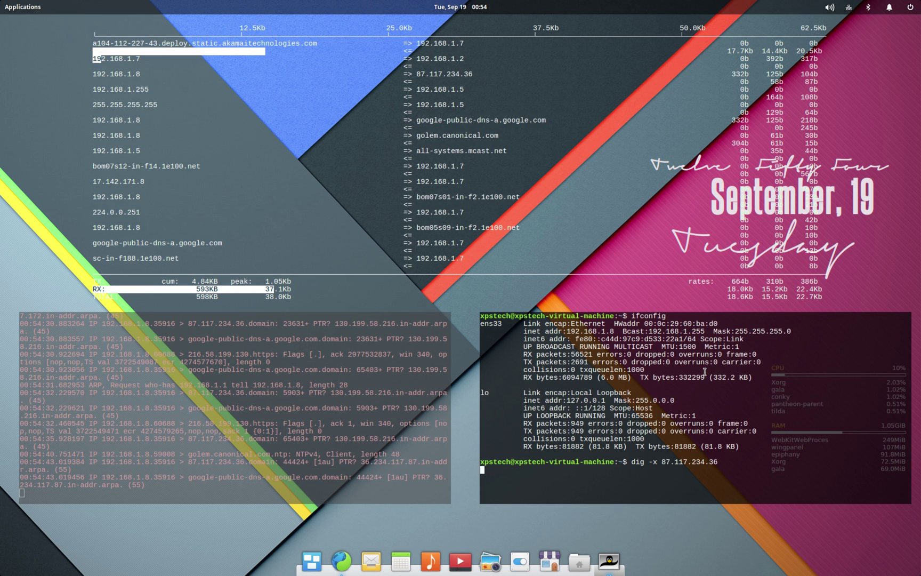